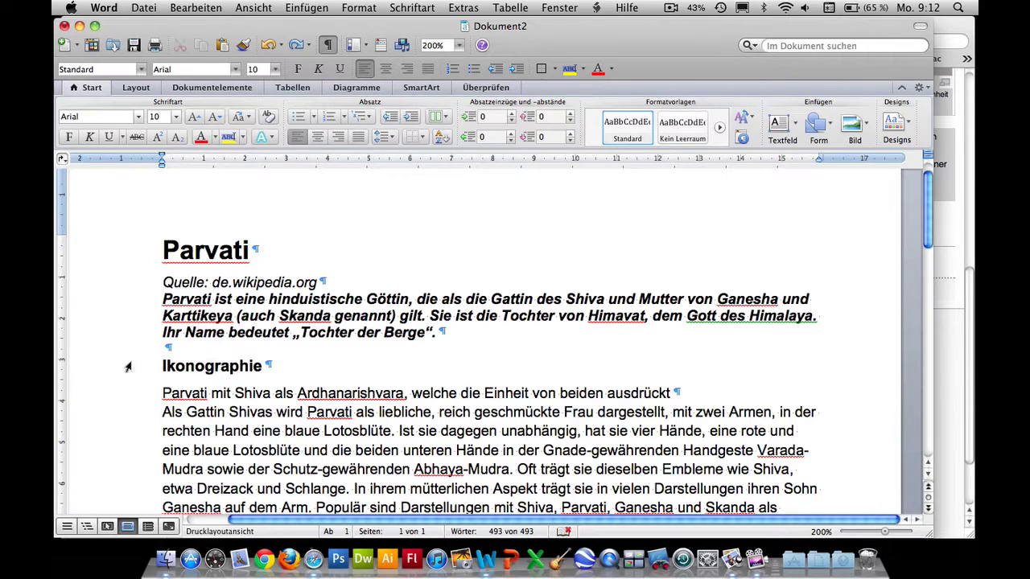
Select the article body from the Ikonographie heading through the last paragraph, excluding title and intro
{"action": "left_click_drag", "start_coordinate": [151, 366], "coordinate": [153, 523]}
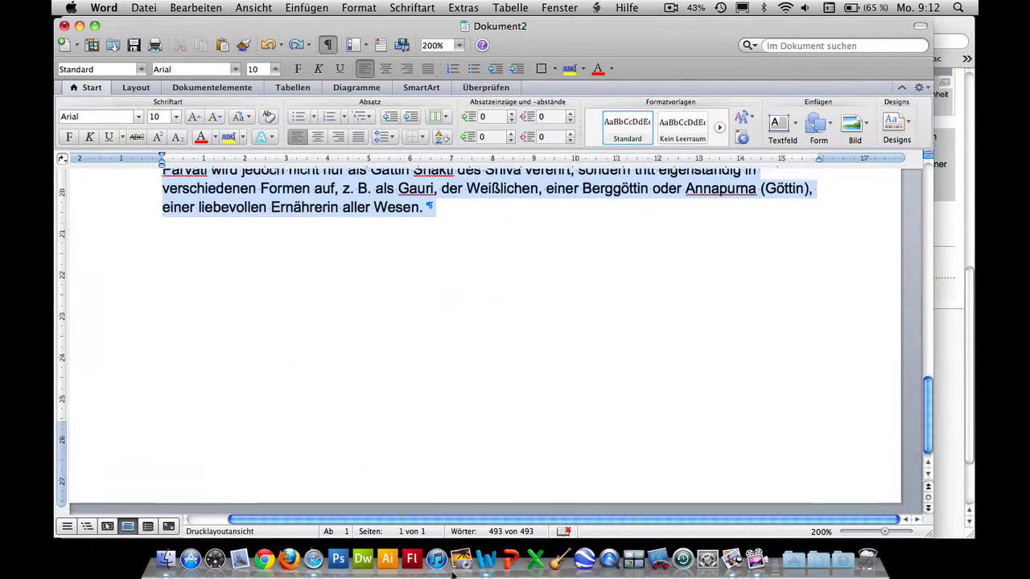
{"action": "left_click_drag", "start_coordinate": [153, 523], "coordinate": [433, 211]}
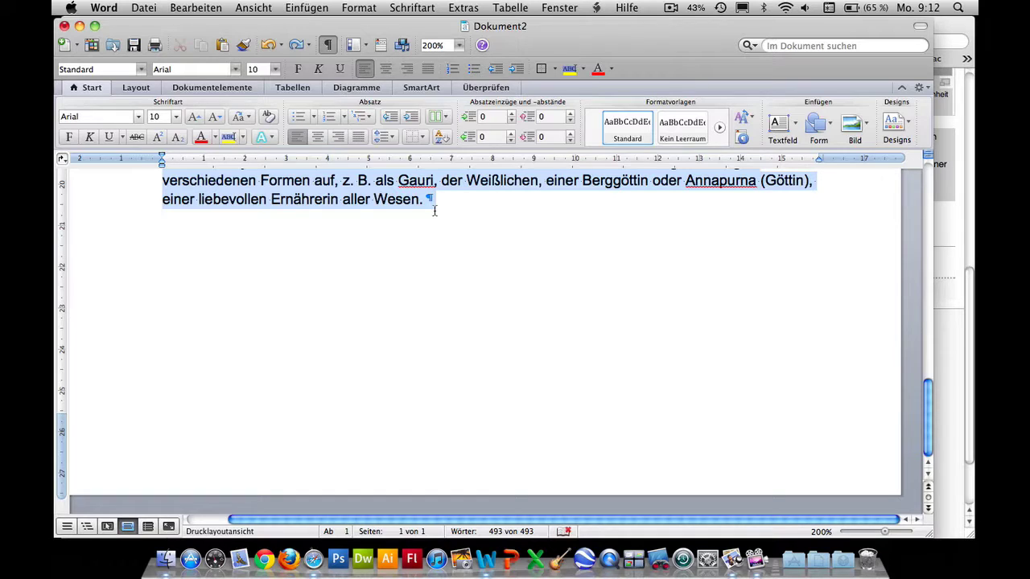
{"action": "scroll", "coordinate": [449, 225], "scroll_direction": "up", "scroll_amount": 1}
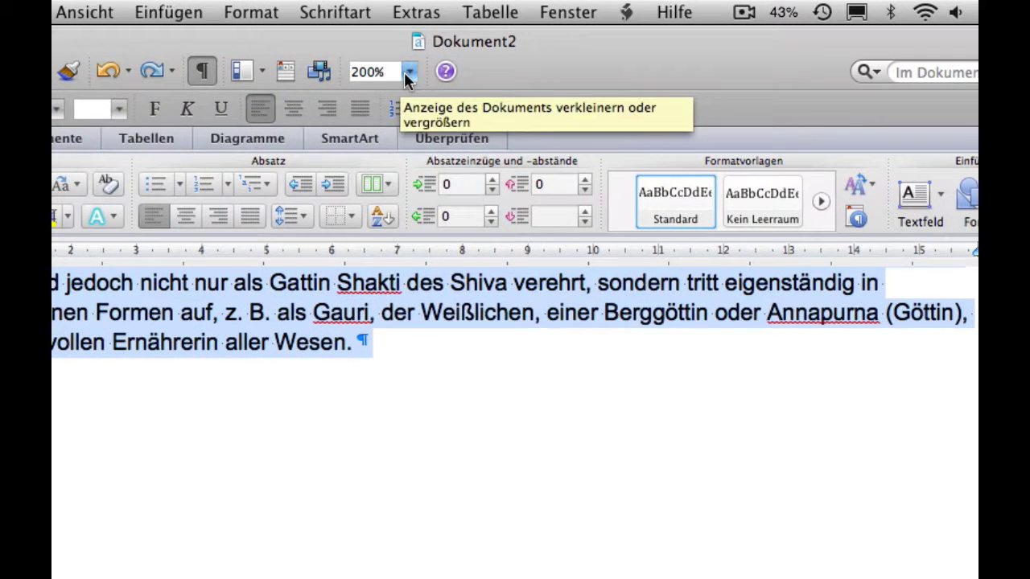
Set the zoom to 100% and scroll back up to the Parvati title
{"action": "left_click", "coordinate": [458, 45]}
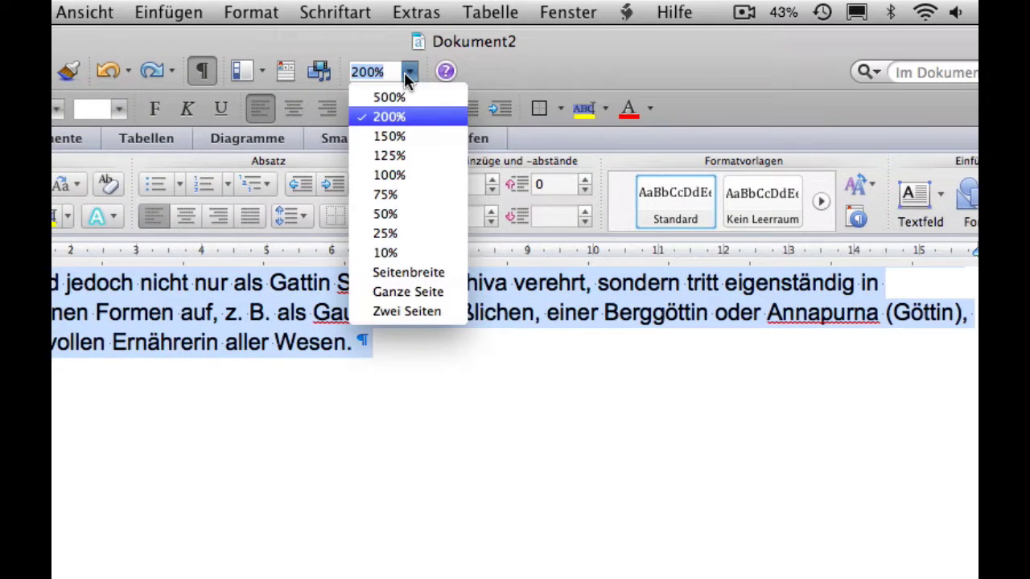
{"action": "left_click", "coordinate": [391, 175]}
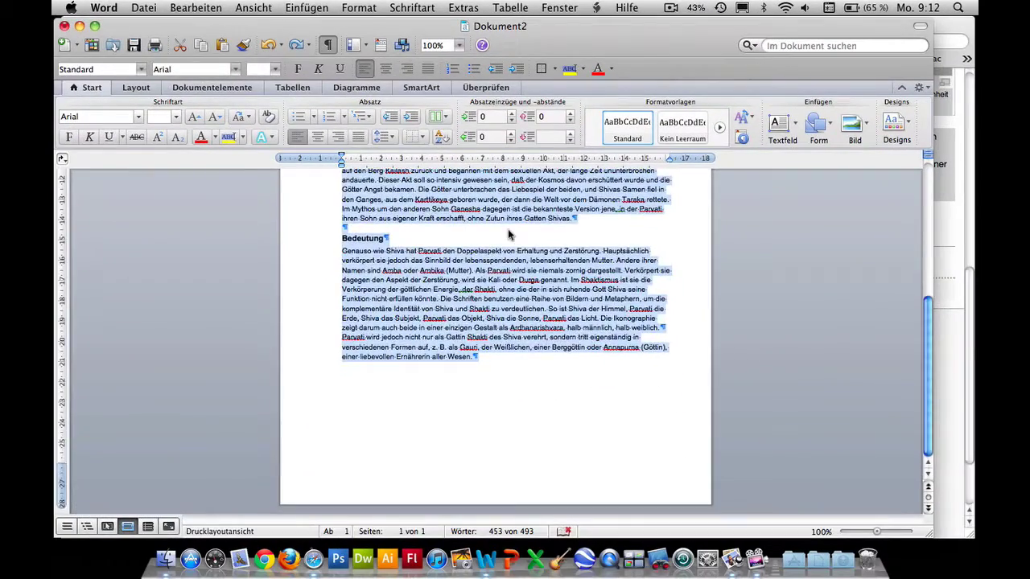
{"action": "scroll", "coordinate": [507, 234], "scroll_direction": "up", "scroll_amount": 5}
{"action": "scroll", "coordinate": [507, 233], "scroll_direction": "up", "scroll_amount": 10}
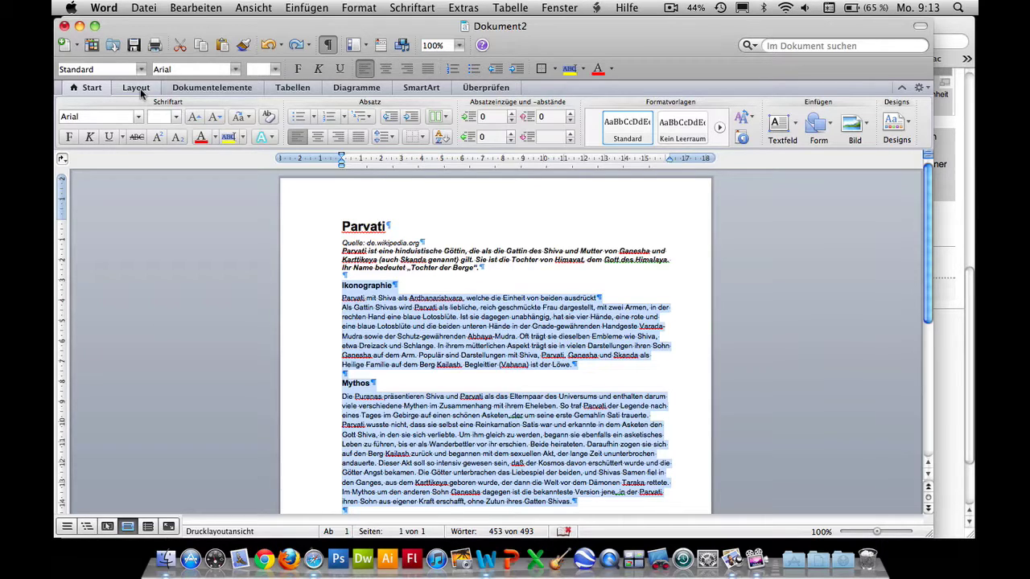
Show the Layout settings, with margins of 2 cm top and bottom, 3 cm left, 2 cm right
{"action": "left_click", "coordinate": [360, 7]}
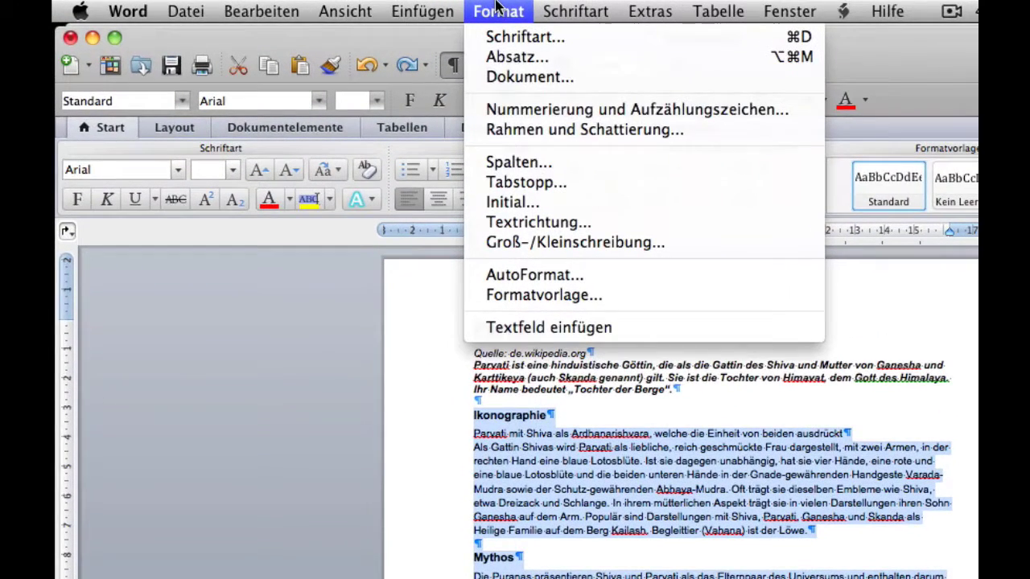
{"action": "left_click", "coordinate": [500, 10]}
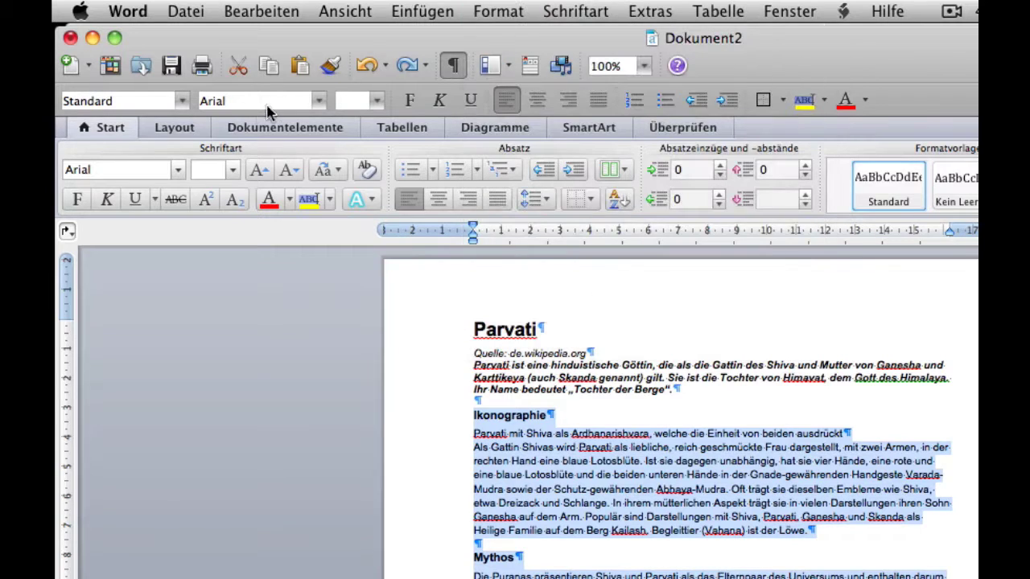
{"action": "left_click", "coordinate": [175, 131]}
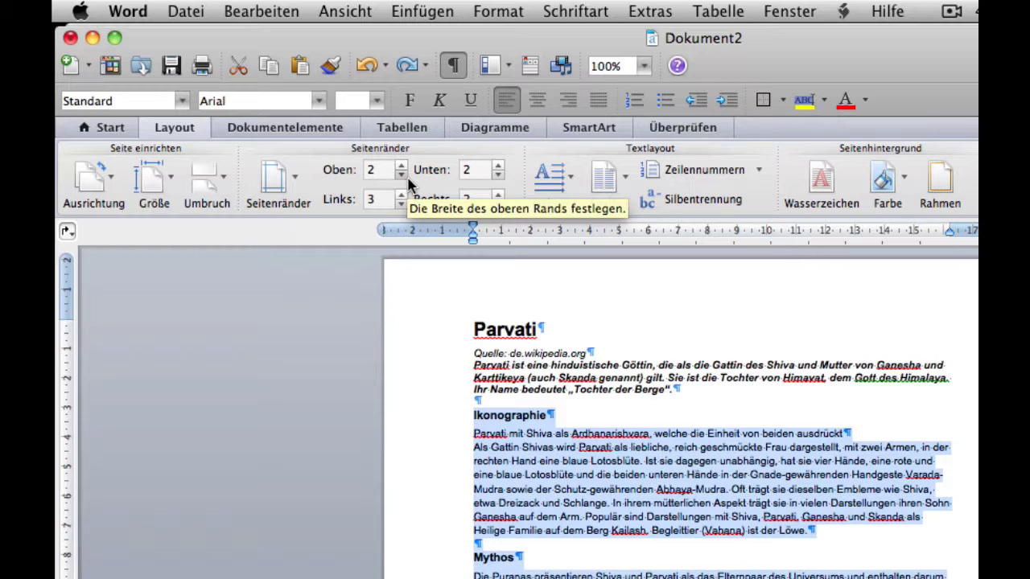
Lay out the selected body text in two columns (Zwei) below the full-width intro
{"action": "left_click", "coordinate": [624, 183]}
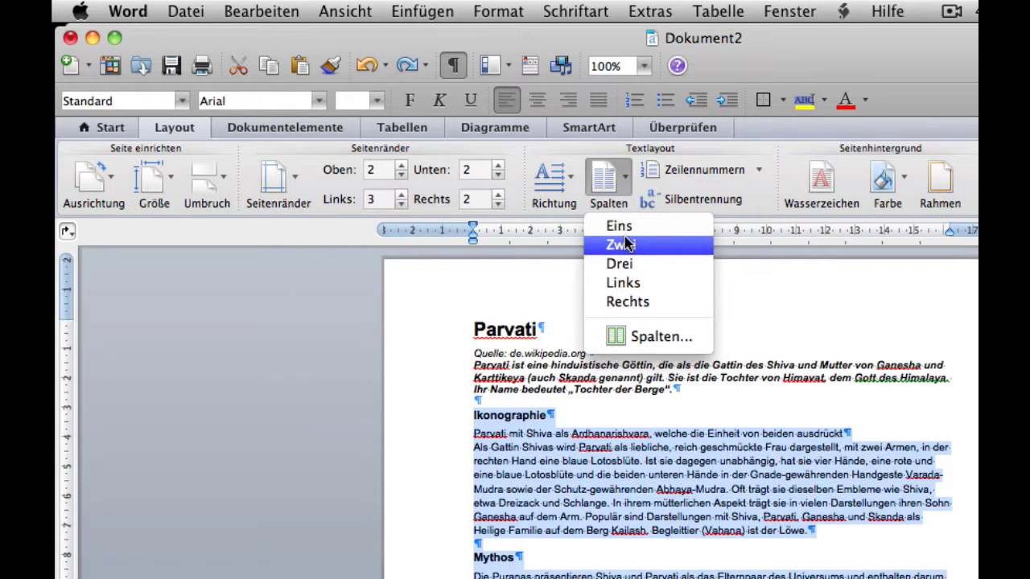
{"action": "left_click", "coordinate": [625, 244]}
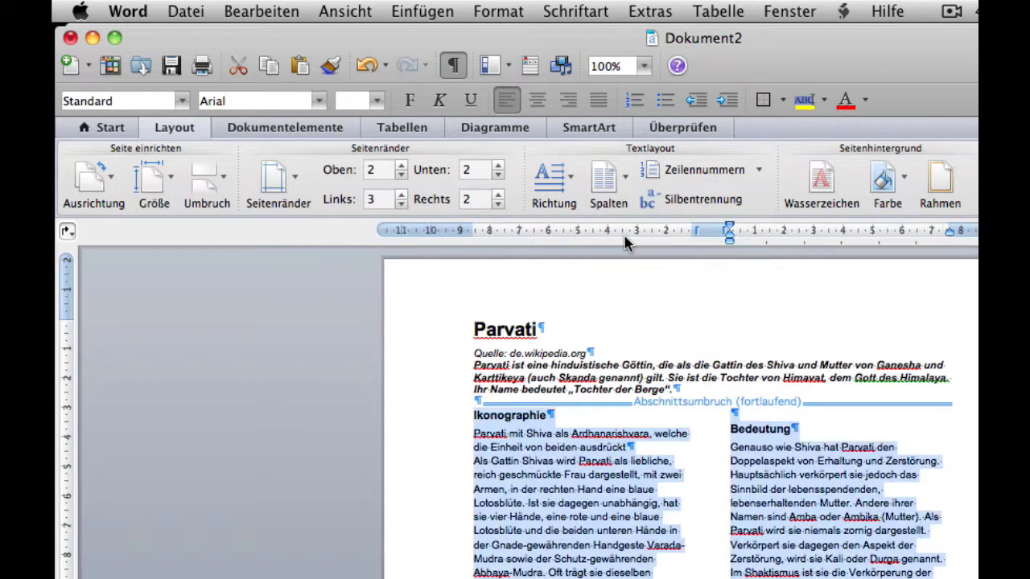
{"action": "left_click", "coordinate": [624, 183]}
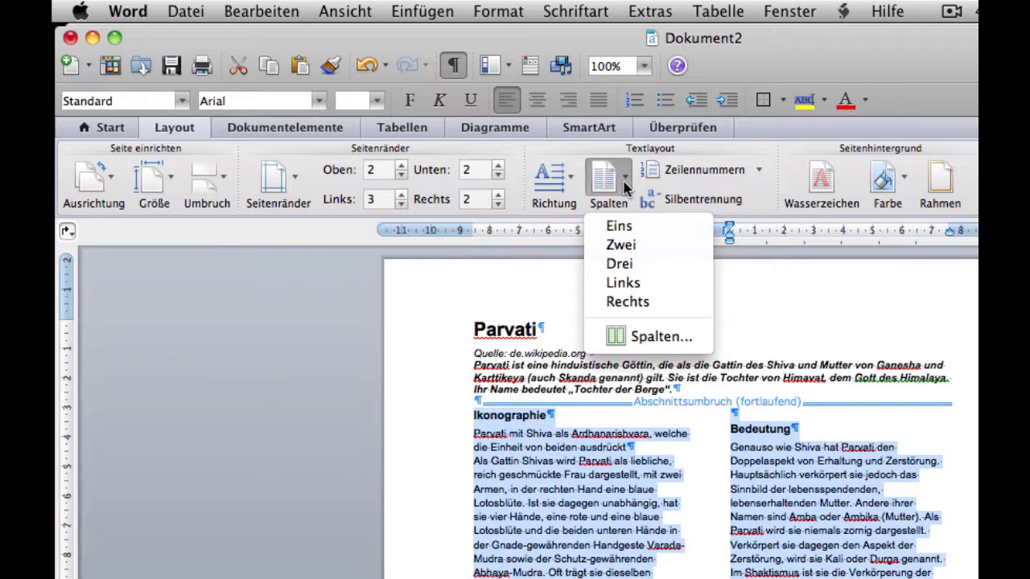
In the Spalten dialog, reduce the column spacing (Abstand) to 0.8 cm, making each column 7.59 cm wide
{"action": "left_click", "coordinate": [615, 337]}
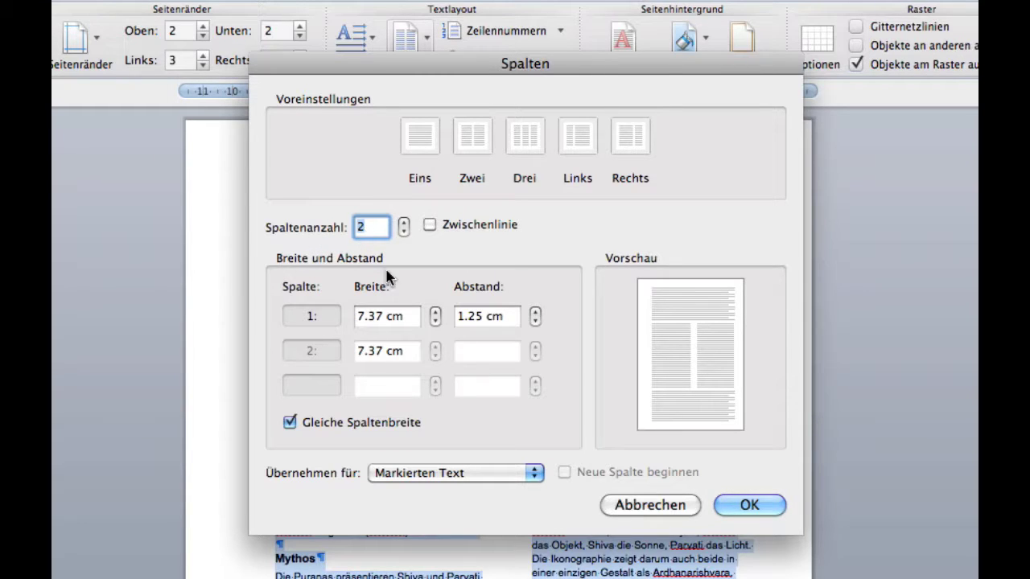
{"action": "left_click", "coordinate": [535, 322]}
{"action": "left_click", "coordinate": [535, 322]}
{"action": "left_click", "coordinate": [535, 322]}
{"action": "left_click", "coordinate": [535, 322]}
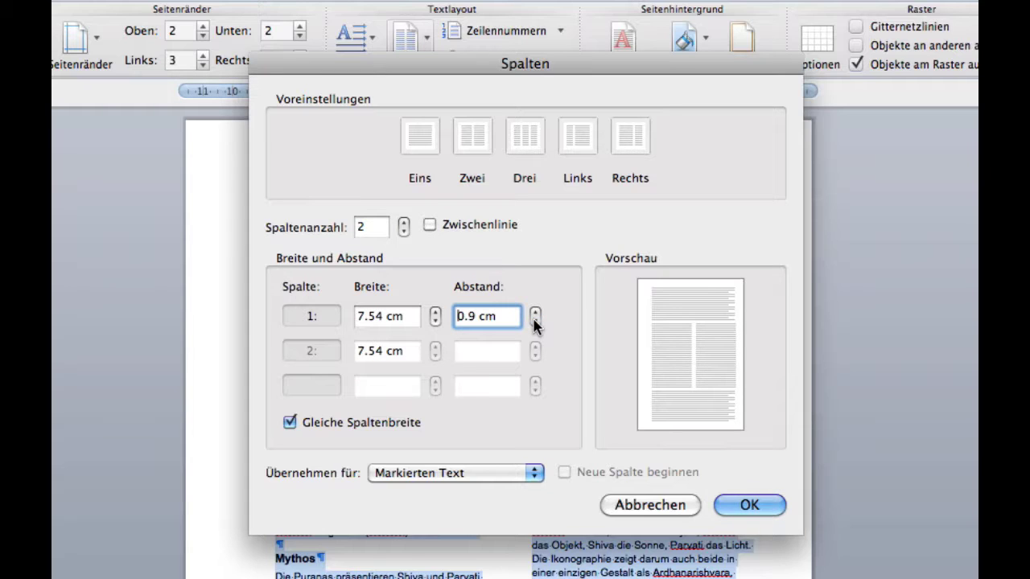
{"action": "left_click", "coordinate": [535, 323]}
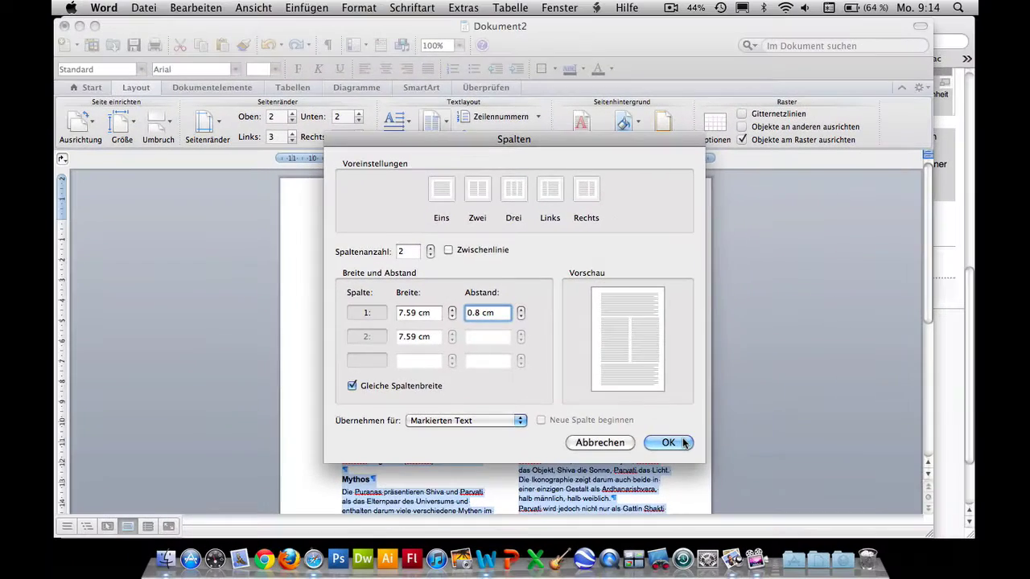
{"action": "left_click", "coordinate": [770, 504]}
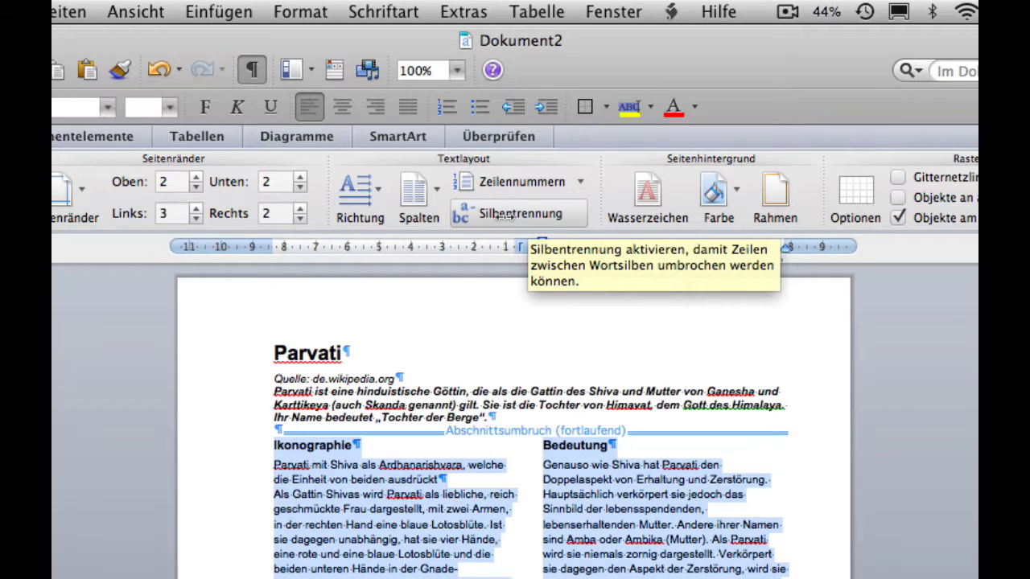
Enable Automatische Silbentrennung in the hyphenation settings
{"action": "left_click", "coordinate": [479, 8]}
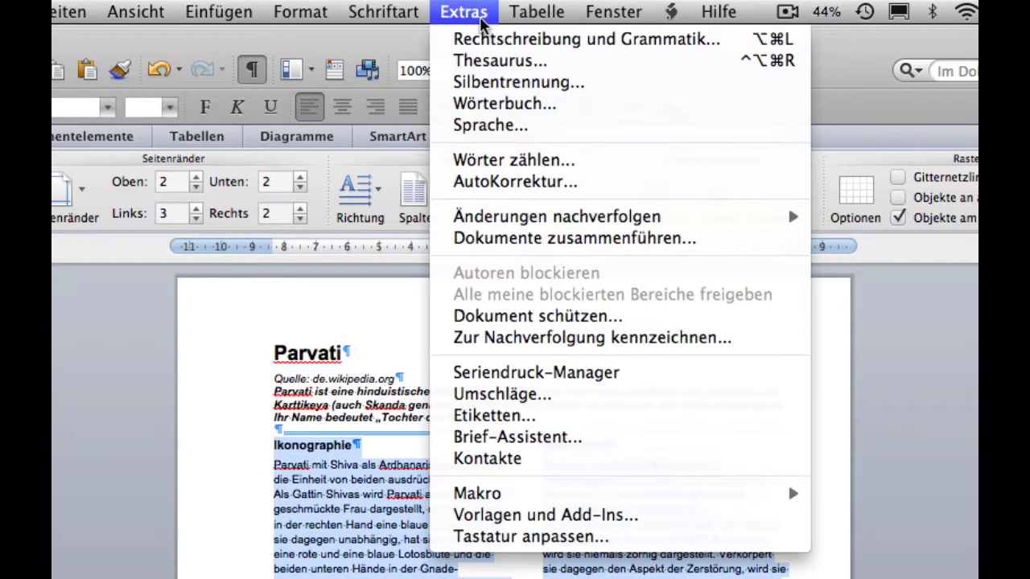
{"action": "left_click", "coordinate": [521, 211]}
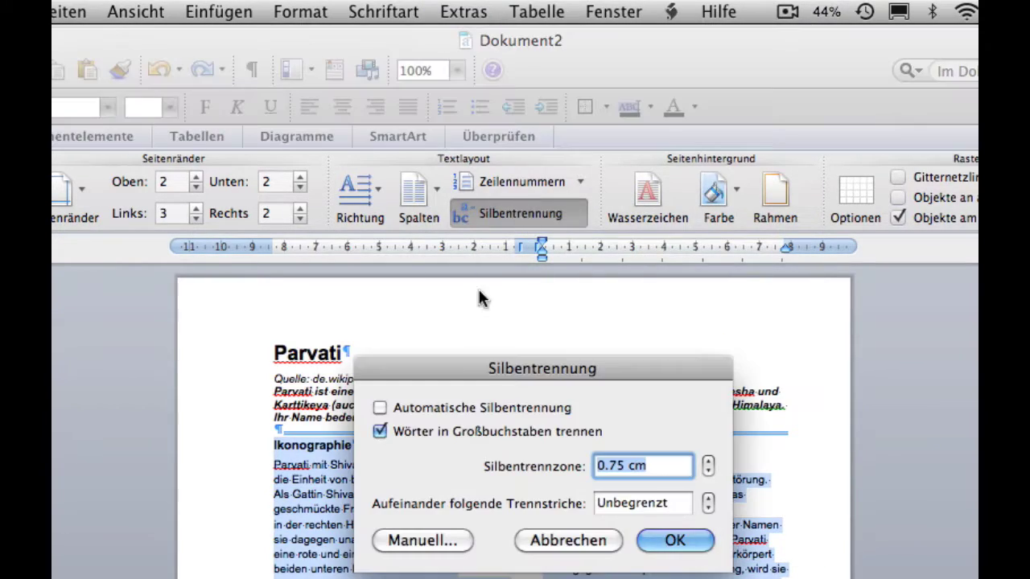
{"action": "left_click", "coordinate": [378, 406]}
{"action": "left_click", "coordinate": [692, 542]}
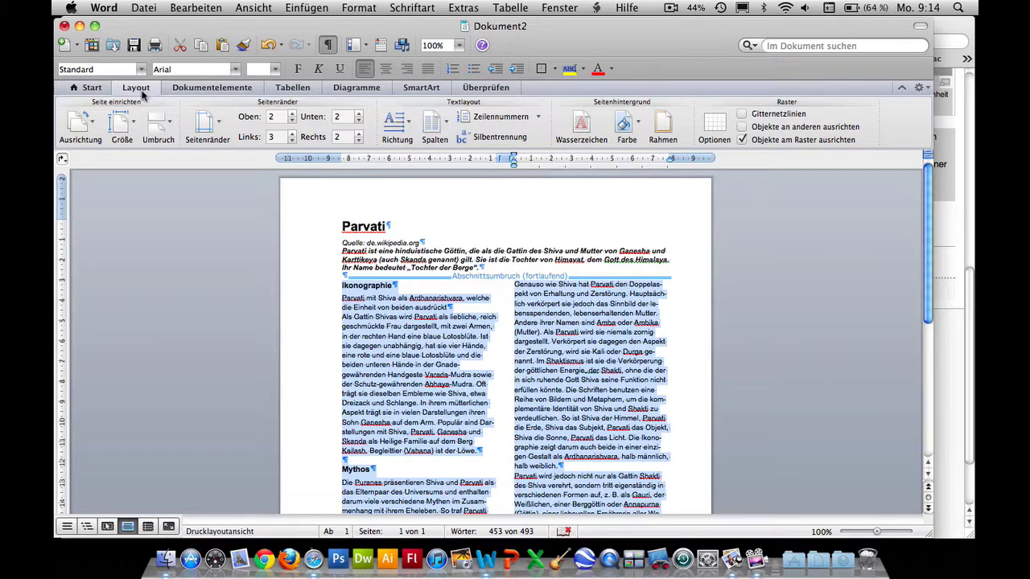
Apply Blocksatz (justified) alignment to the selected two-column body text
{"action": "left_click", "coordinate": [93, 89]}
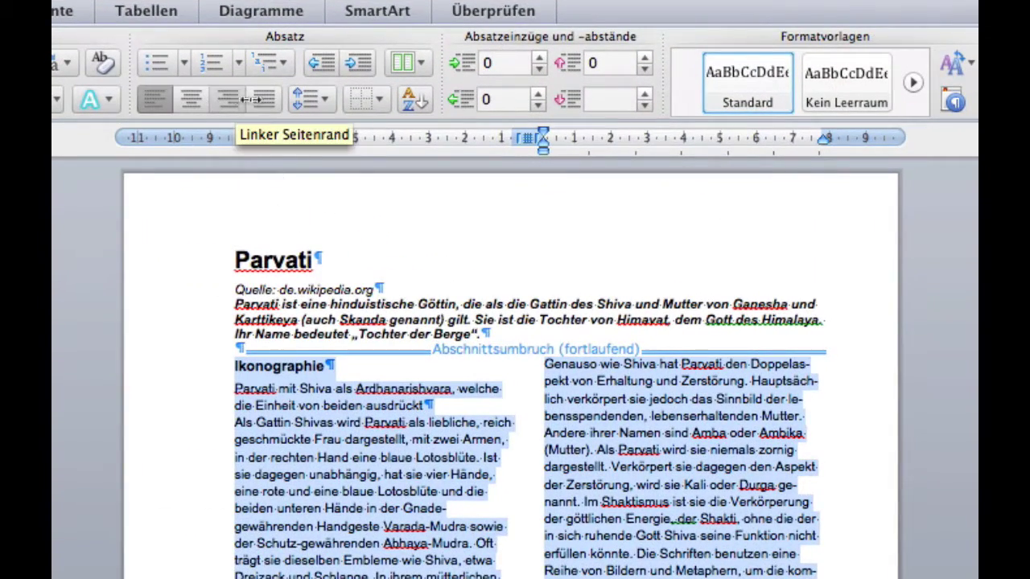
{"action": "left_click", "coordinate": [259, 99]}
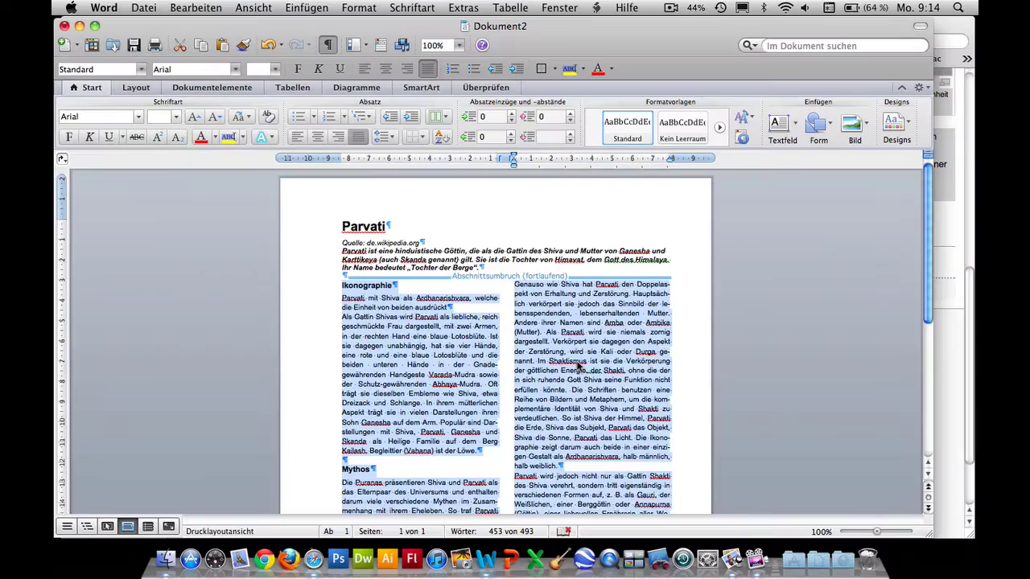
{"action": "scroll", "coordinate": [576, 364], "scroll_direction": "down", "scroll_amount": 10}
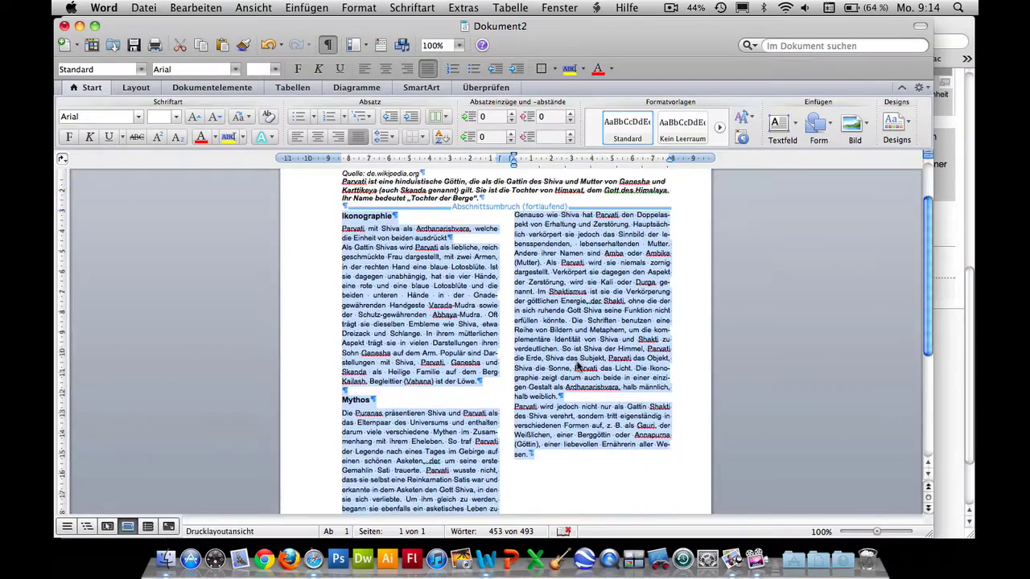
{"action": "scroll", "coordinate": [576, 364], "scroll_direction": "up", "scroll_amount": 5}
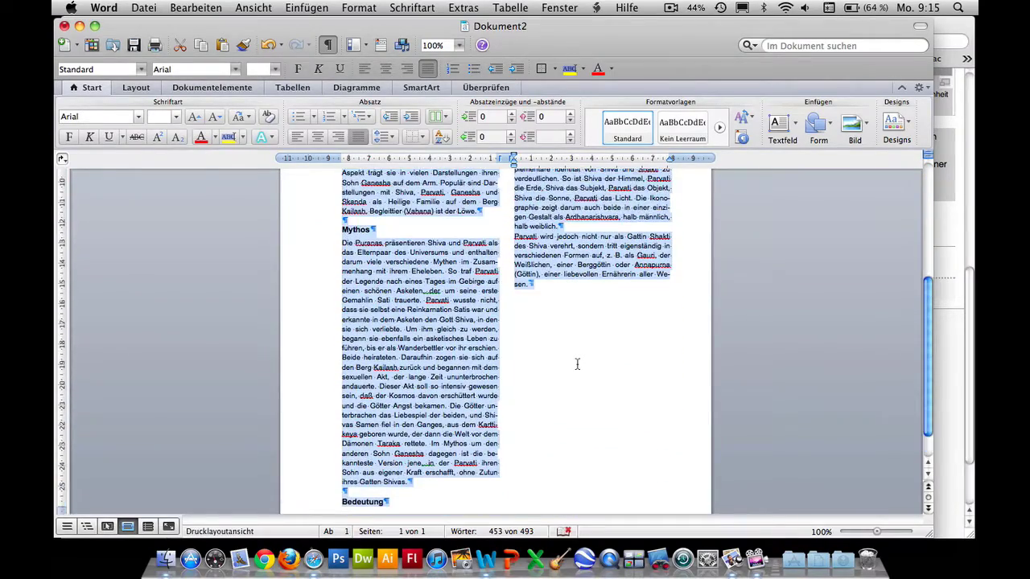
{"action": "scroll", "coordinate": [576, 365], "scroll_direction": "down", "scroll_amount": 3}
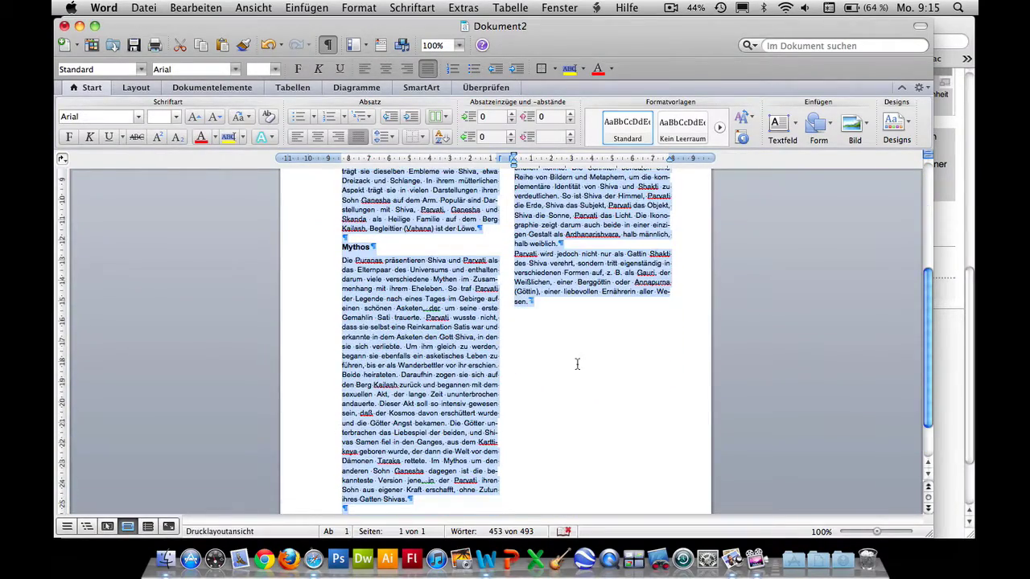
{"action": "scroll", "coordinate": [577, 364], "scroll_direction": "down", "scroll_amount": 1}
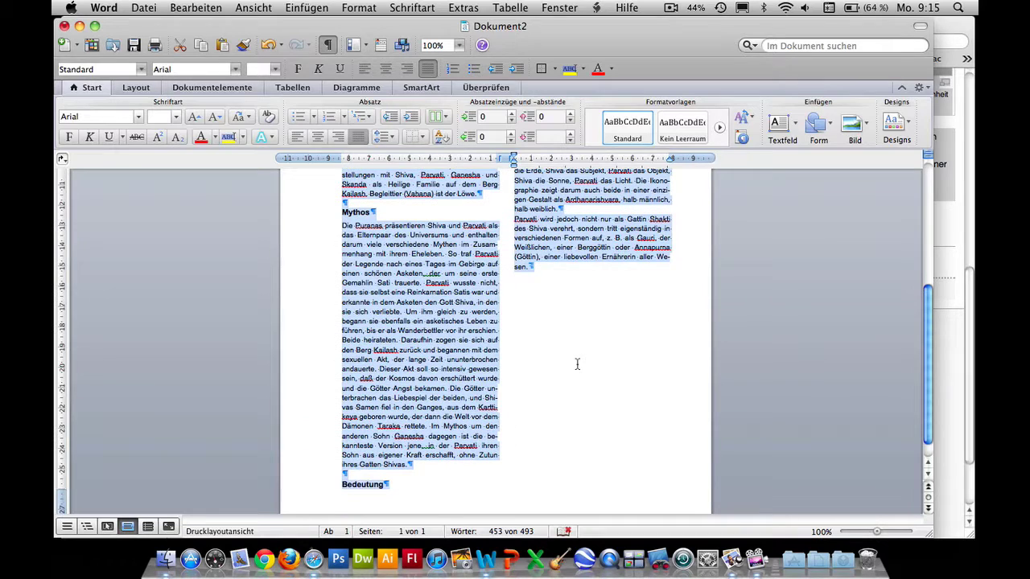
Insert an empty paragraph after the final 'sen.' and select its paragraph mark
{"action": "left_click", "coordinate": [559, 267]}
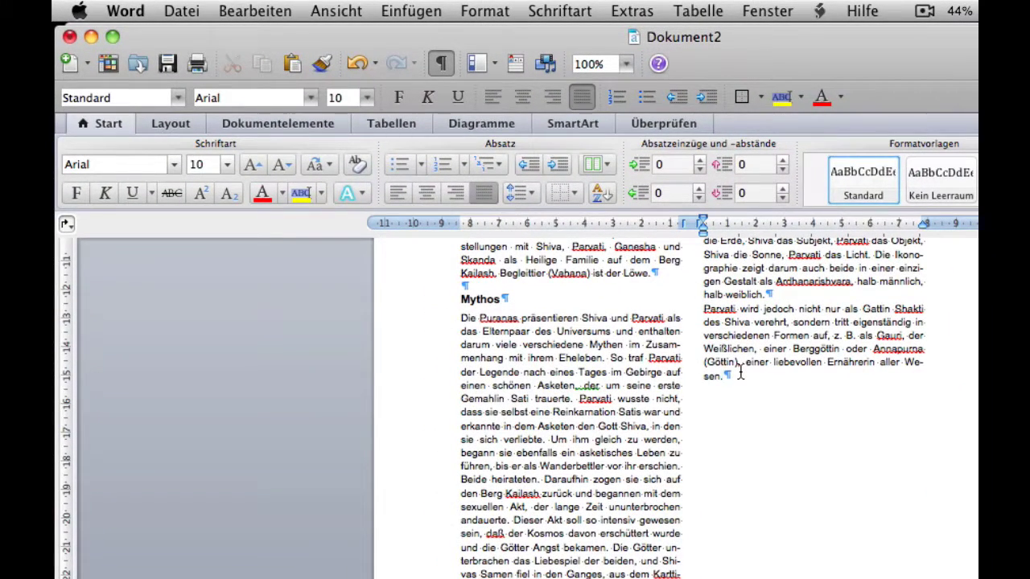
{"action": "key", "text": "Return"}
{"action": "left_click_drag", "start_coordinate": [719, 395], "coordinate": [703, 392]}
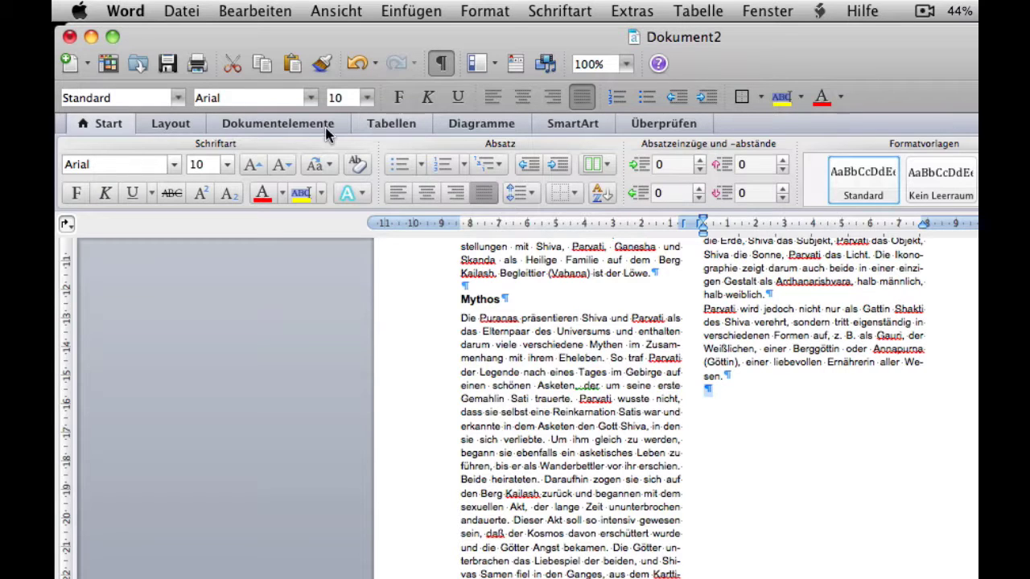
Set the empty final paragraph to one column (Eins), so a continuous section break balances both columns
{"action": "left_click", "coordinate": [171, 123]}
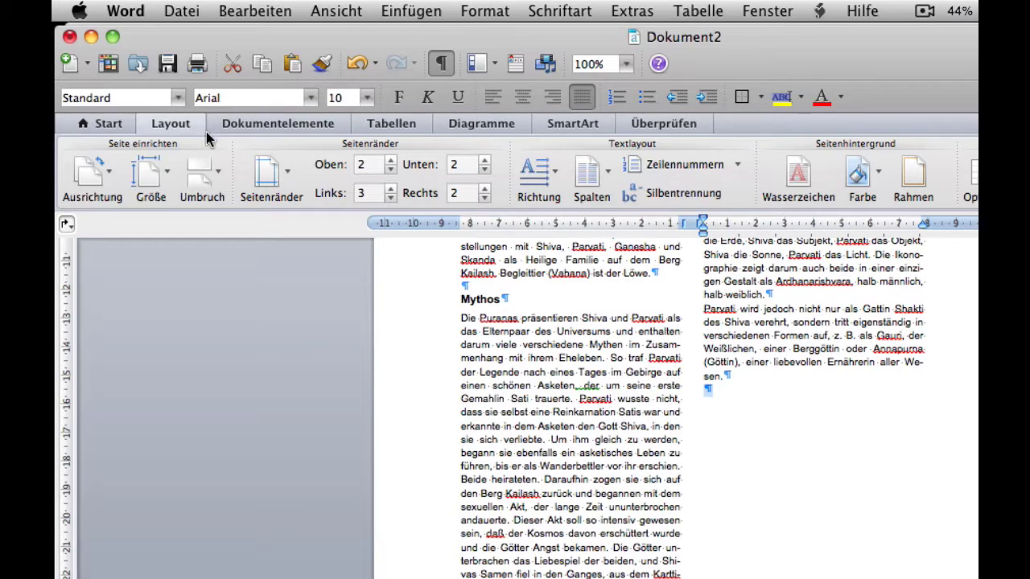
{"action": "left_click", "coordinate": [604, 171]}
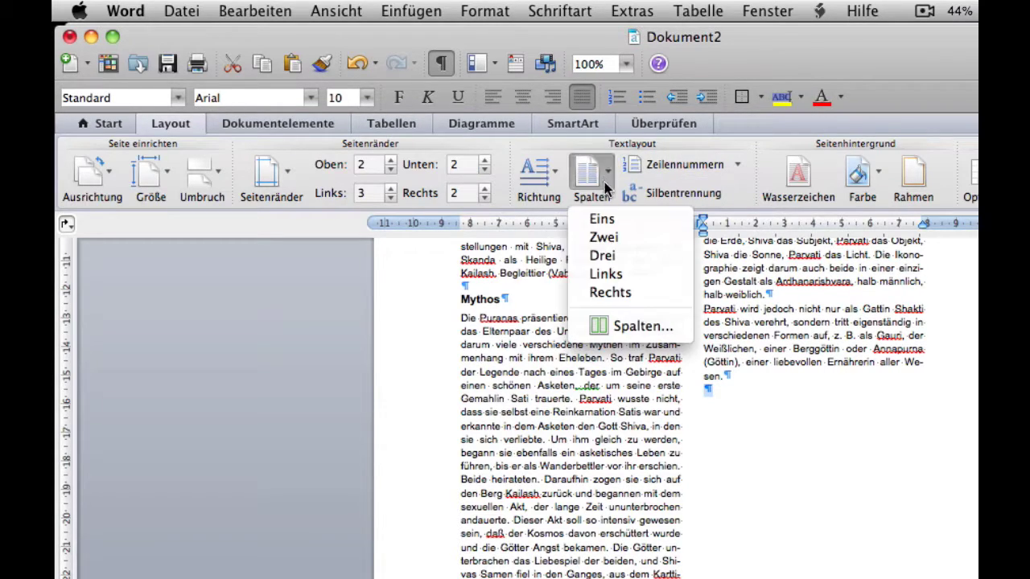
{"action": "left_click", "coordinate": [607, 219]}
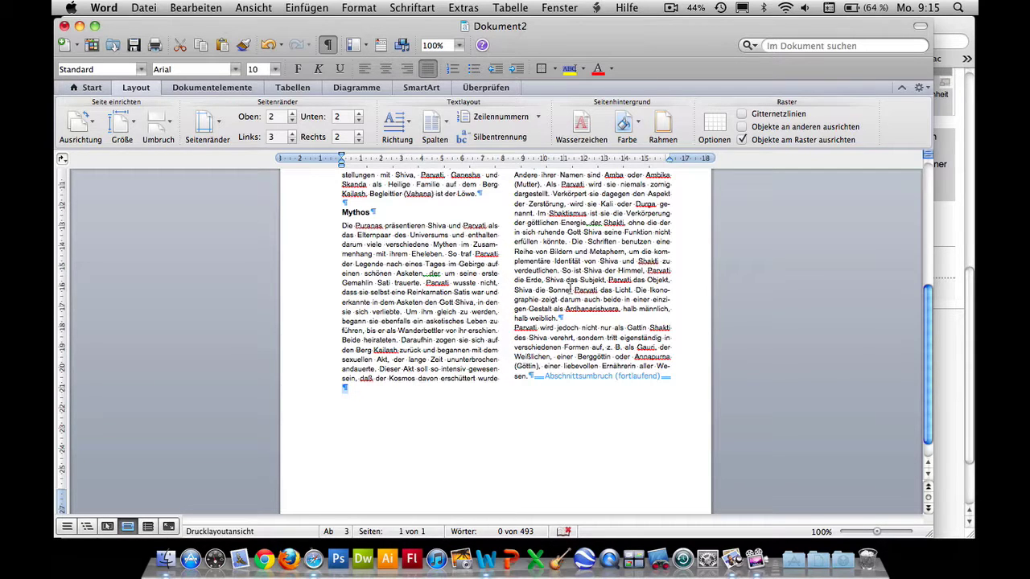
{"action": "scroll", "coordinate": [570, 287], "scroll_direction": "up", "scroll_amount": 3}
{"action": "scroll", "coordinate": [571, 287], "scroll_direction": "up", "scroll_amount": 2}
{"action": "scroll", "coordinate": [570, 287], "scroll_direction": "up", "scroll_amount": 2}
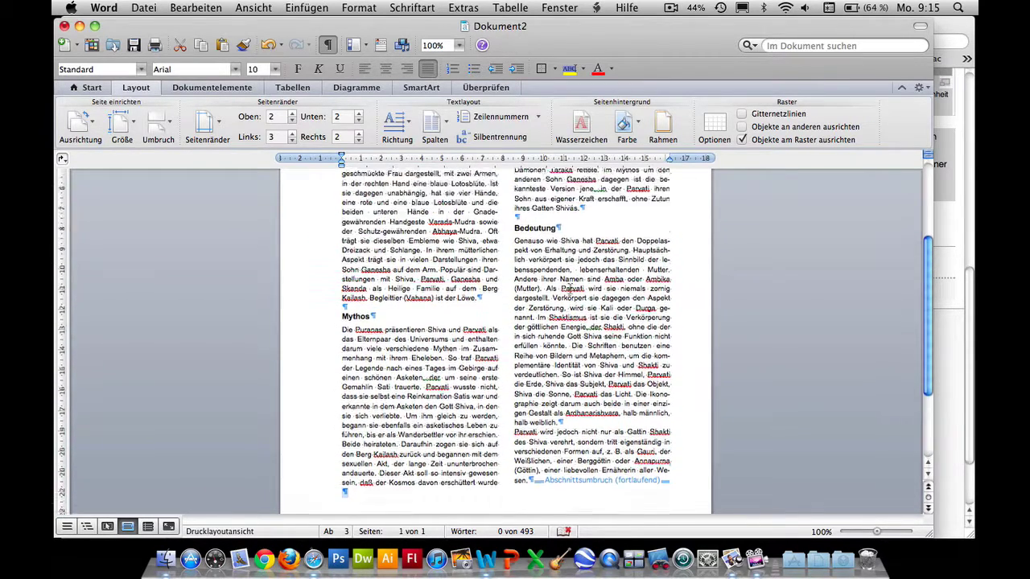
{"action": "scroll", "coordinate": [570, 287], "scroll_direction": "up", "scroll_amount": 3}
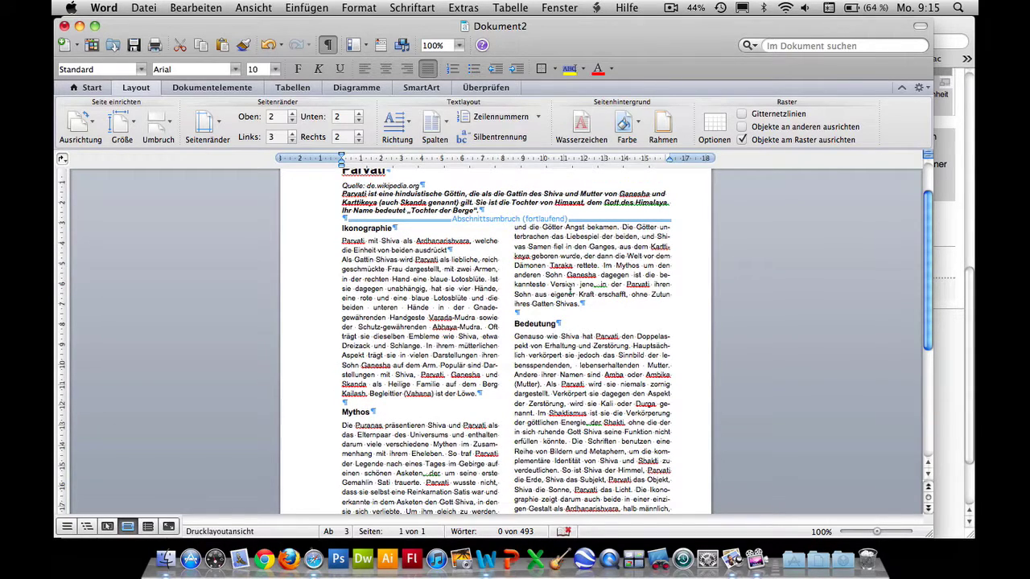
{"action": "scroll", "coordinate": [571, 287], "scroll_direction": "down", "scroll_amount": 1}
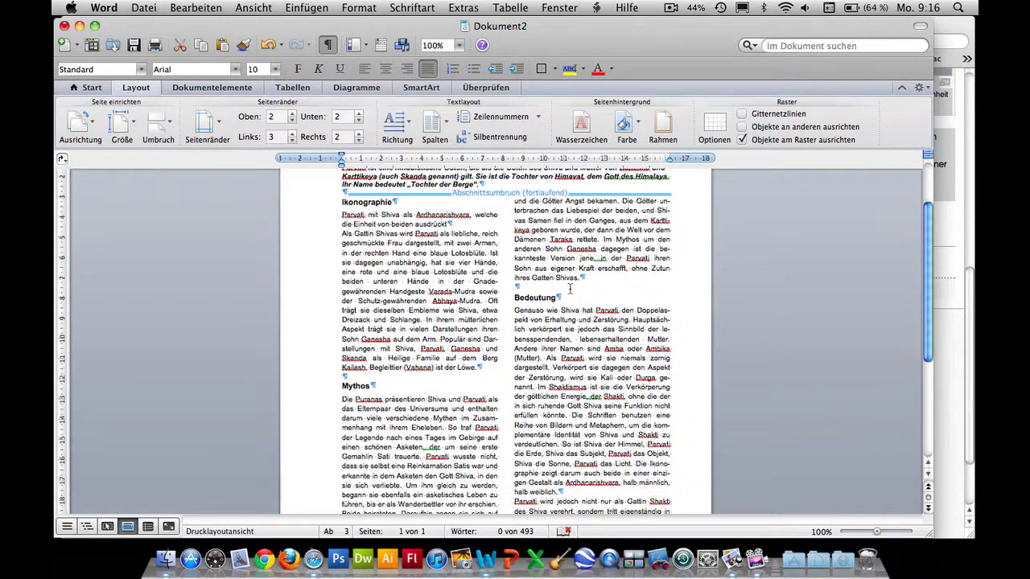
{"action": "scroll", "coordinate": [571, 287], "scroll_direction": "down", "scroll_amount": 3}
{"action": "scroll", "coordinate": [569, 288], "scroll_direction": "down", "scroll_amount": 1}
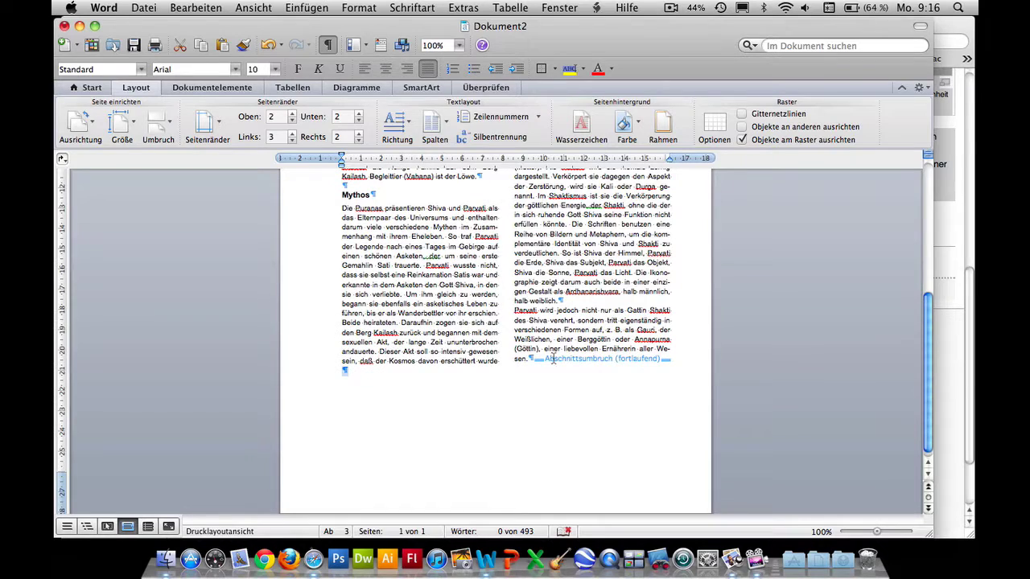